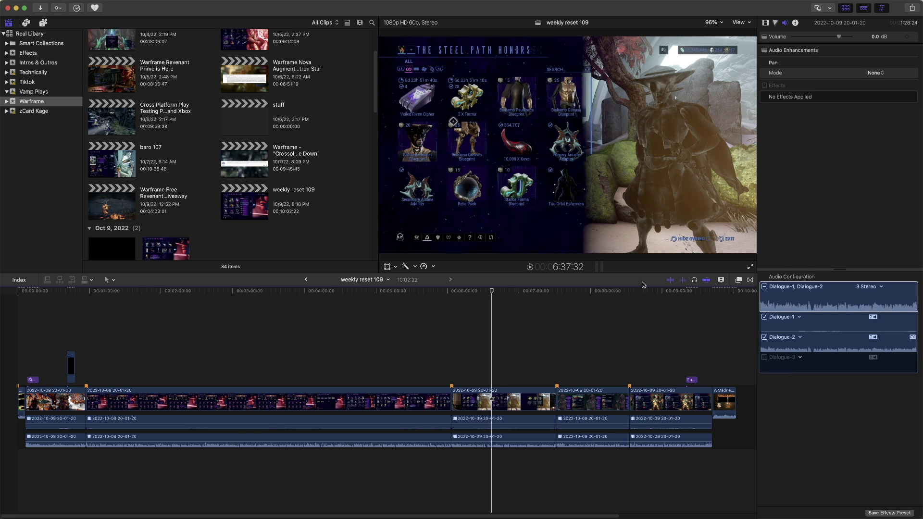
- Switch off skimming in the weekly reset 109 timeline
{"action": "left_click", "coordinate": [671, 282]}
- Export the weekly reset 109 project to Downloads as XML named 'weekly reset 109 dav'
{"action": "left_click", "coordinate": [248, 208]}
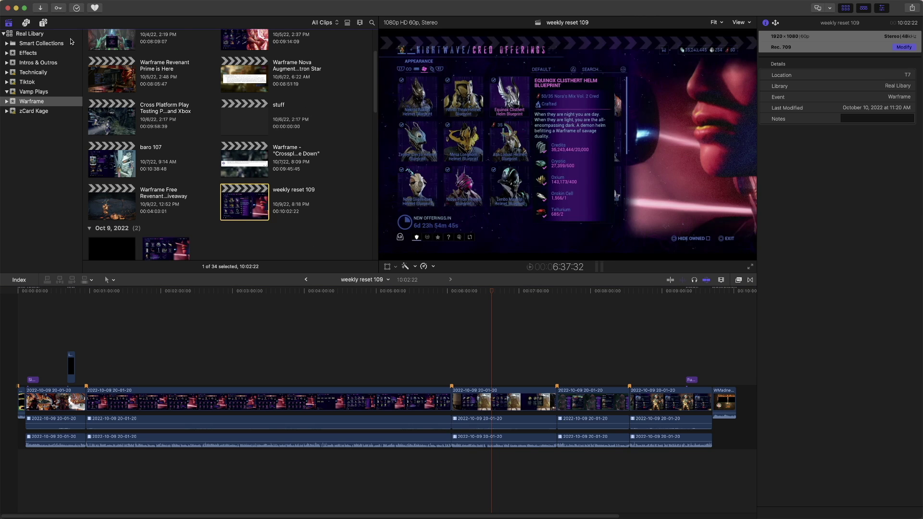
{"action": "left_click", "coordinate": [68, 1]}
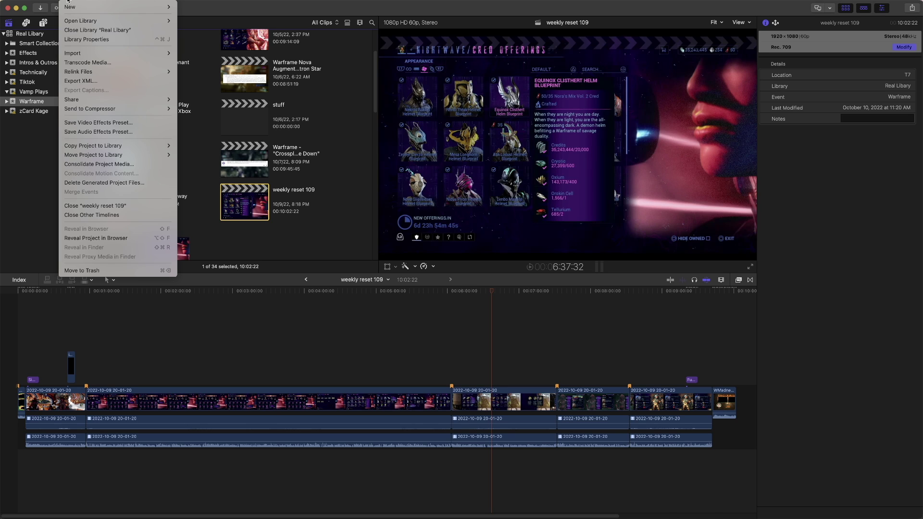
{"action": "left_click", "coordinate": [111, 83]}
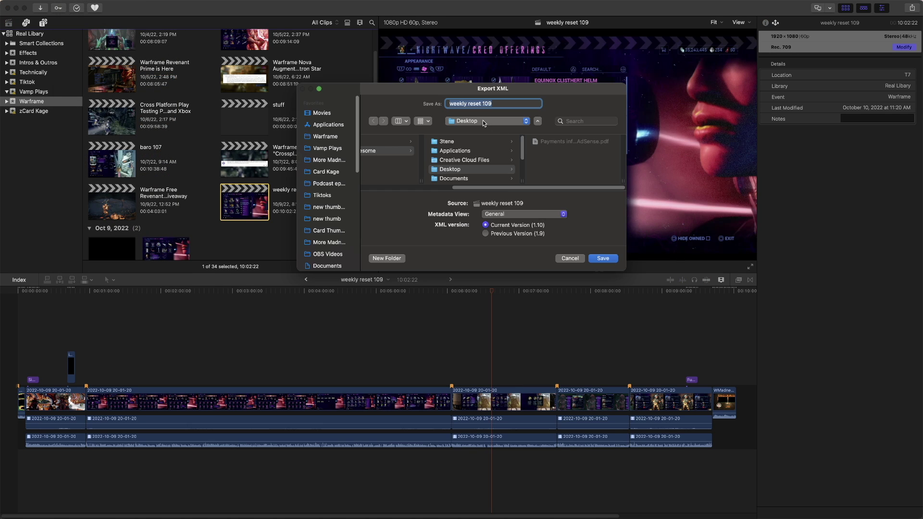
{"action": "left_click", "coordinate": [498, 103]}
{"action": "scroll", "coordinate": [444, 163], "scroll_direction": "down", "scroll_amount": 2}
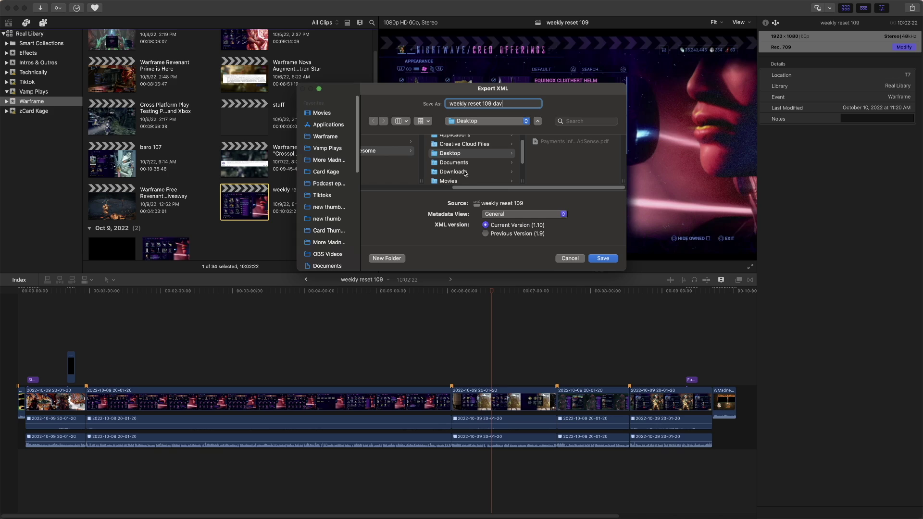
{"action": "left_click", "coordinate": [465, 172]}
{"action": "key", "text": "Return"}
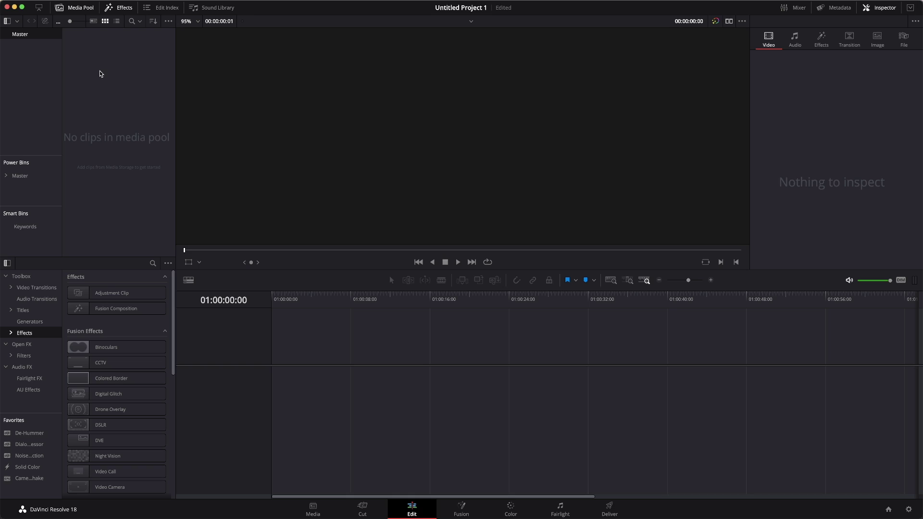
- Open weekly reset 109 dav.fcpxml as a timeline import in Resolve
{"action": "left_click", "coordinate": [77, 1]}
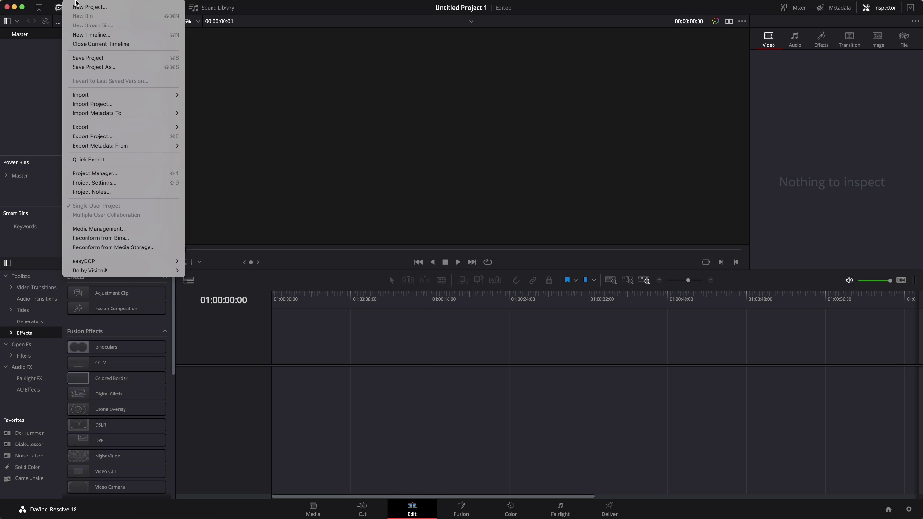
{"action": "mouse_move", "coordinate": [149, 100]}
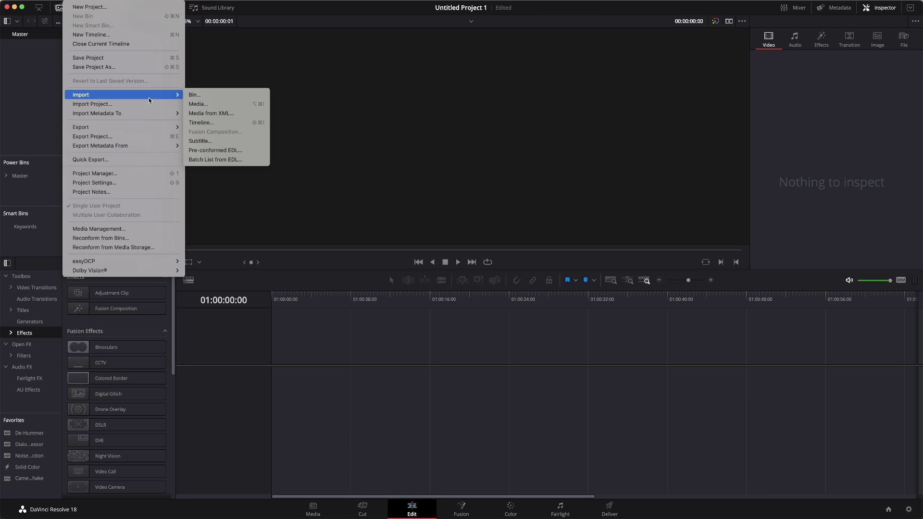
{"action": "left_click", "coordinate": [230, 123]}
{"action": "key", "text": "Return"}
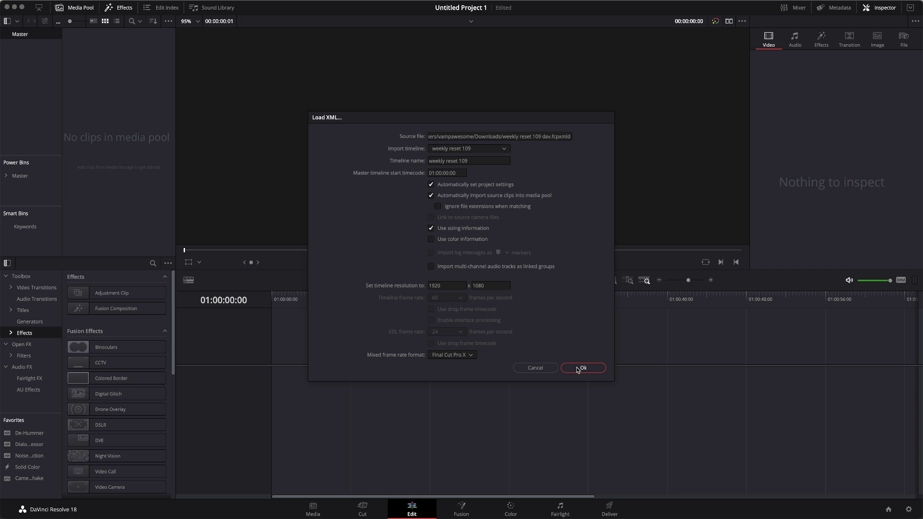
- Load the weekly reset 109 timeline, fit the edit in view, and select the clip at 02:49:14
{"action": "left_click", "coordinate": [578, 369]}
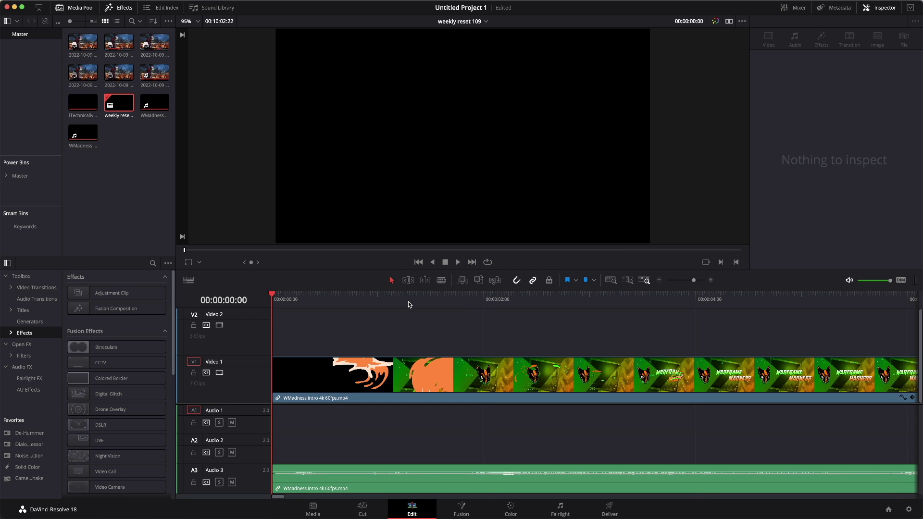
{"action": "scroll", "coordinate": [399, 302], "scroll_direction": "right", "scroll_amount": 10}
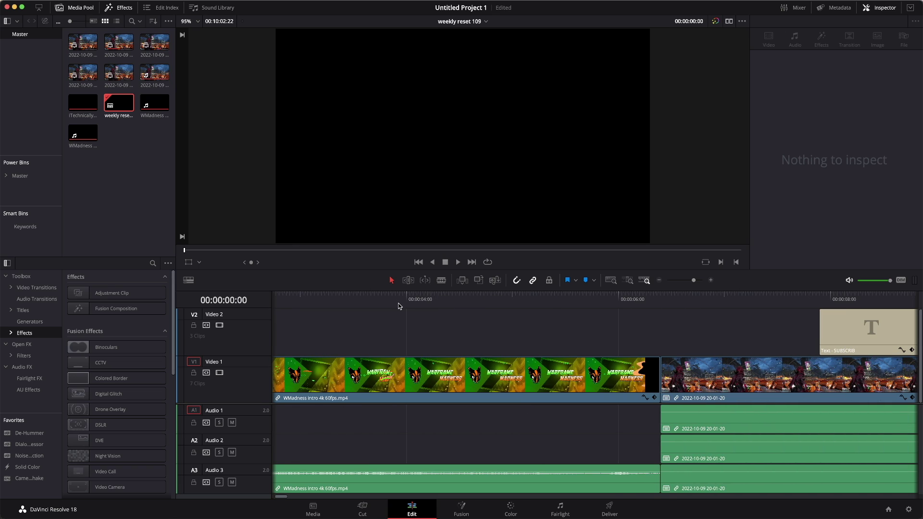
{"action": "scroll", "coordinate": [398, 306], "scroll_direction": "right", "scroll_amount": 6}
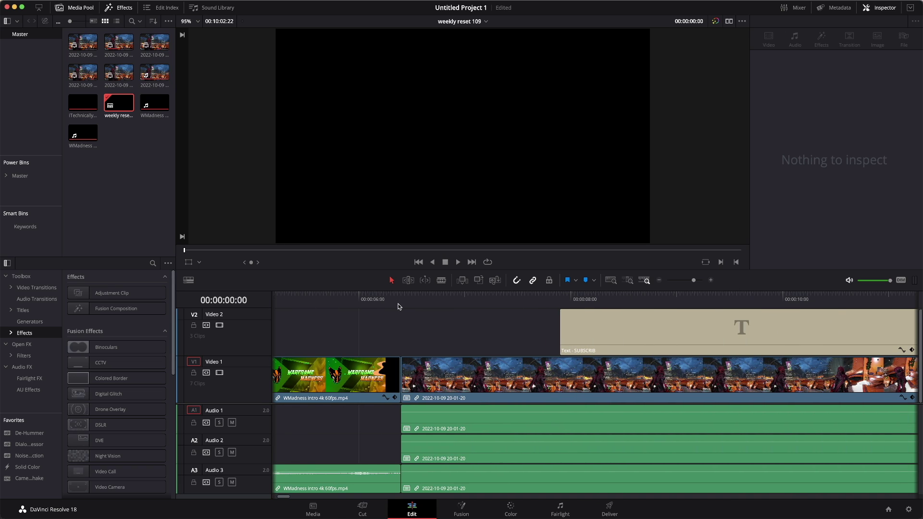
{"action": "key", "text": "shift+z"}
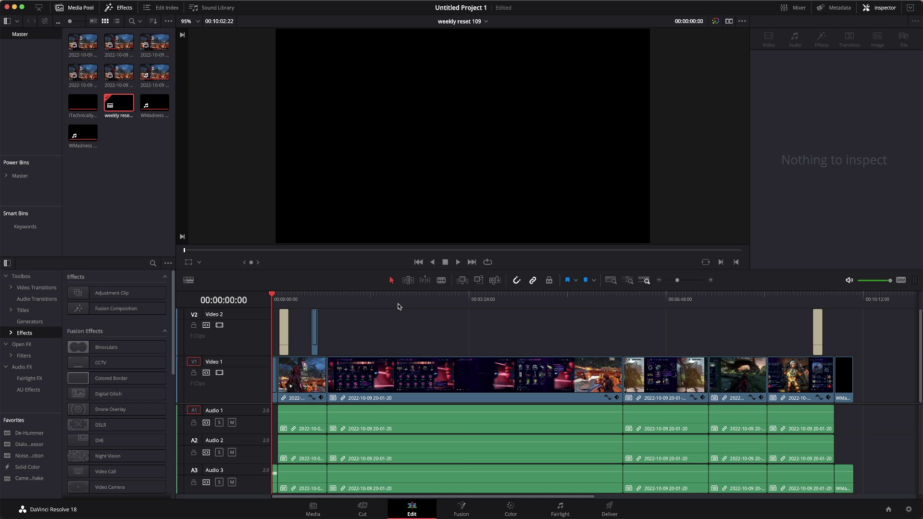
{"action": "left_click", "coordinate": [437, 300]}
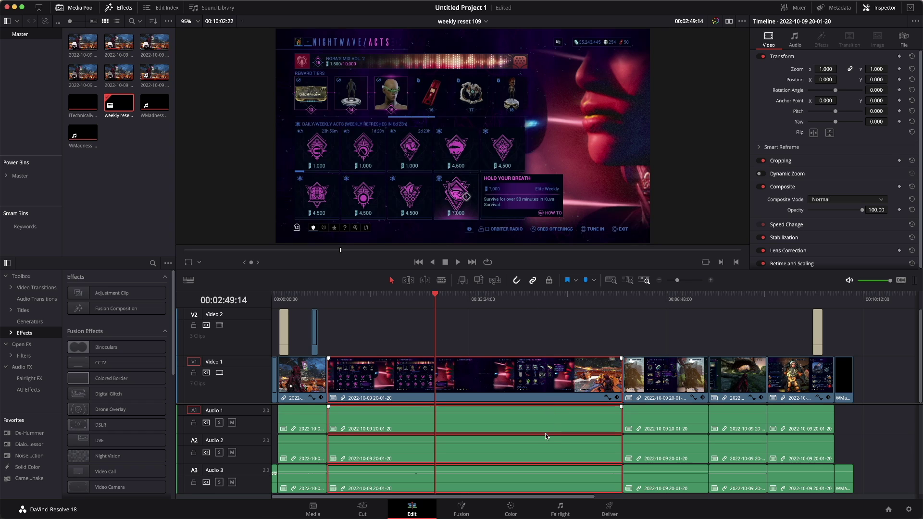
- Shift clip 04's Offset wheel strongly toward purple, then go to the Deliver page
{"action": "left_click", "coordinate": [528, 506]}
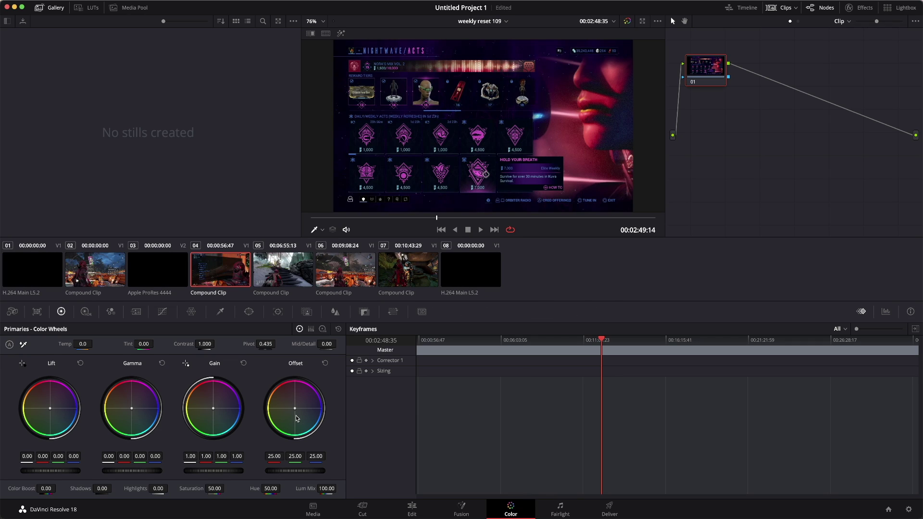
{"action": "left_click_drag", "start_coordinate": [295, 408], "coordinate": [321, 399]}
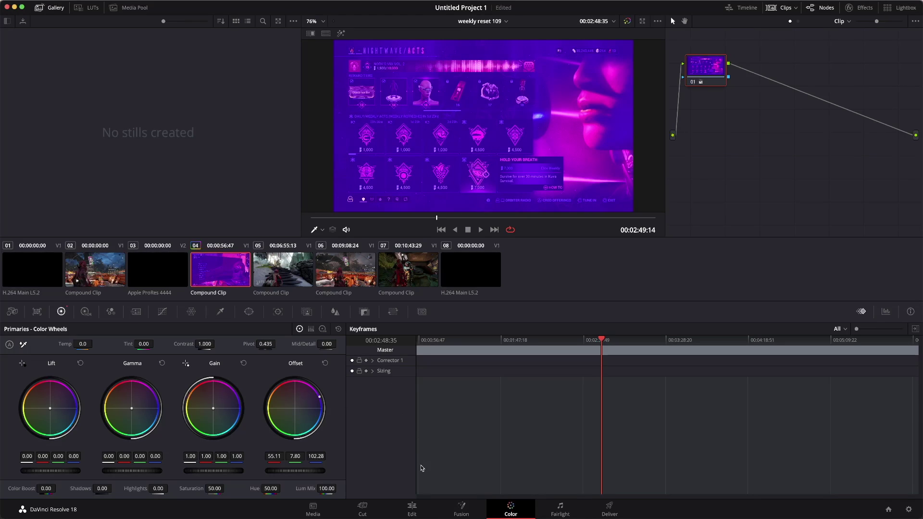
{"action": "left_click", "coordinate": [607, 507]}
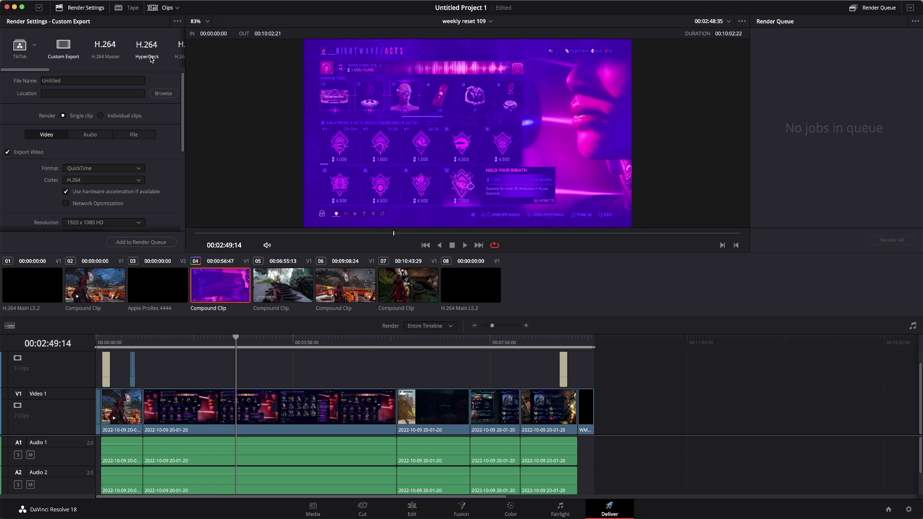
- Render the timeline with the Final Cut Pro X preset into Downloads
{"action": "left_click_drag", "start_coordinate": [32, 73], "coordinate": [136, 70]}
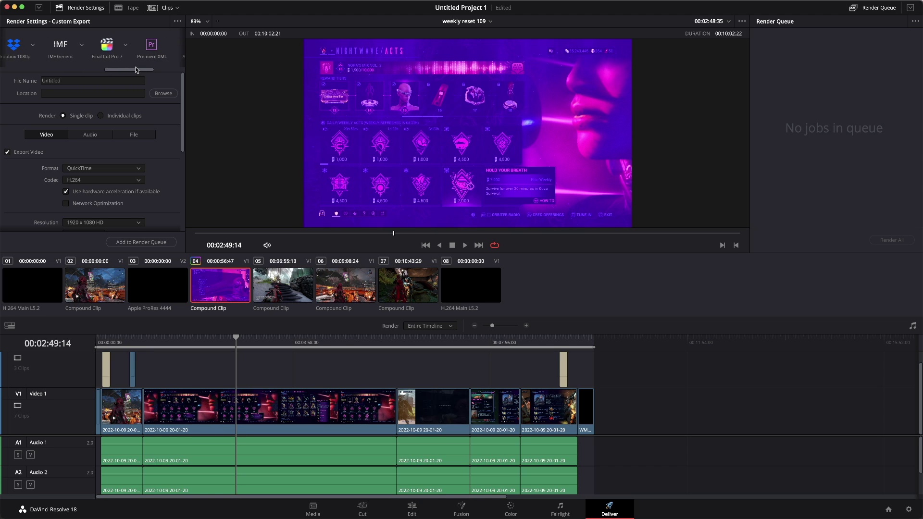
{"action": "left_click", "coordinate": [126, 45]}
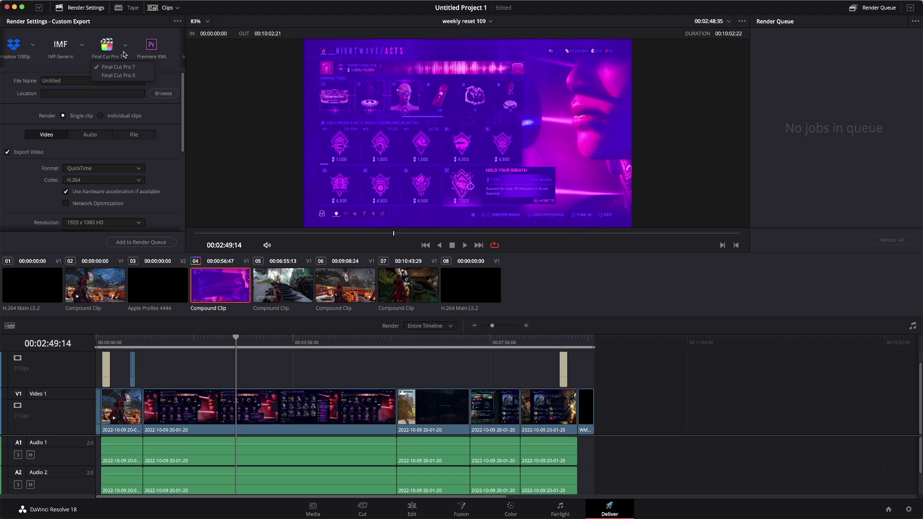
{"action": "left_click", "coordinate": [126, 47]}
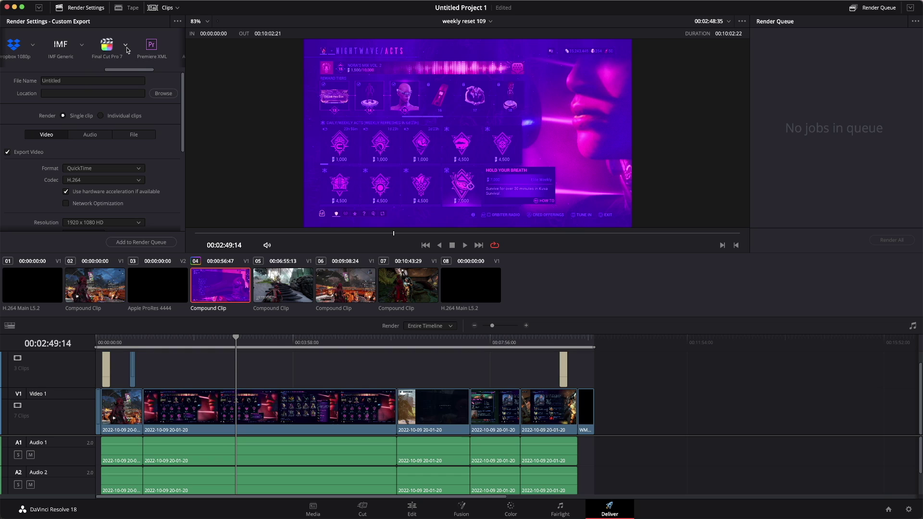
{"action": "left_click", "coordinate": [126, 46]}
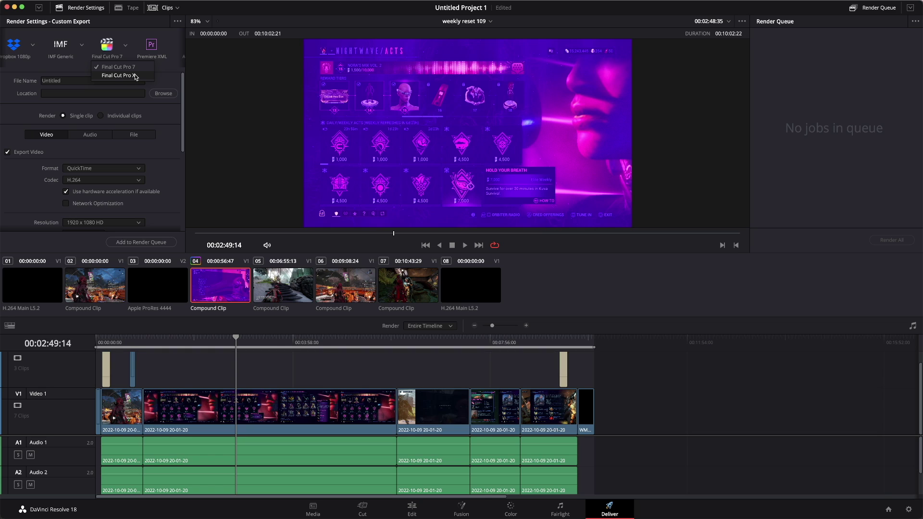
{"action": "left_click", "coordinate": [135, 76]}
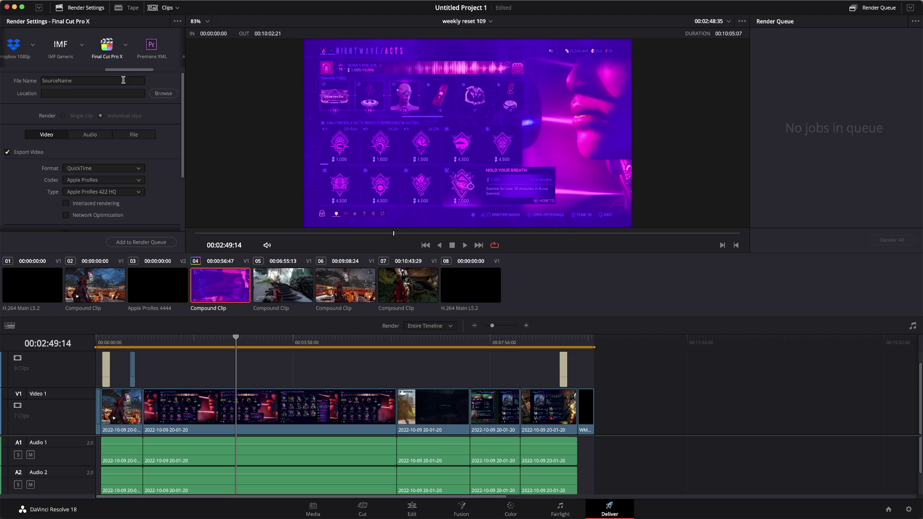
{"action": "left_click", "coordinate": [159, 94]}
{"action": "left_click", "coordinate": [149, 243]}
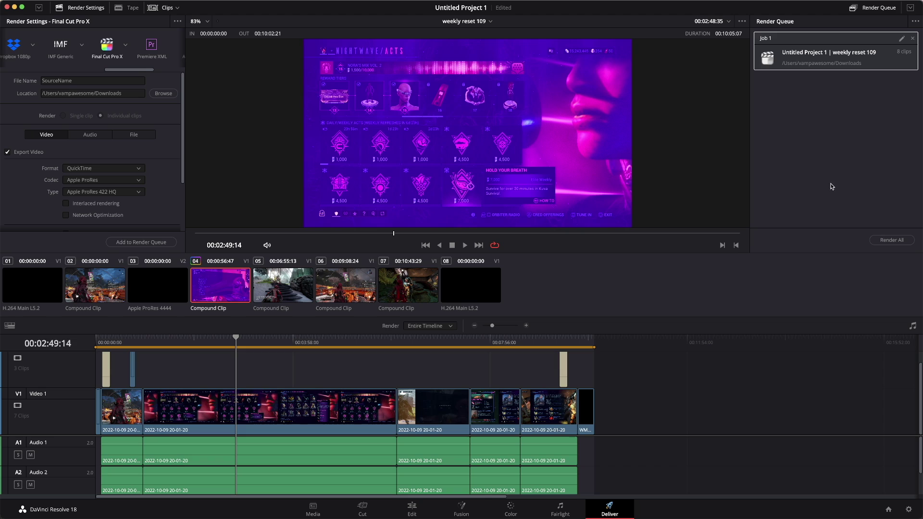
{"action": "left_click", "coordinate": [881, 240]}
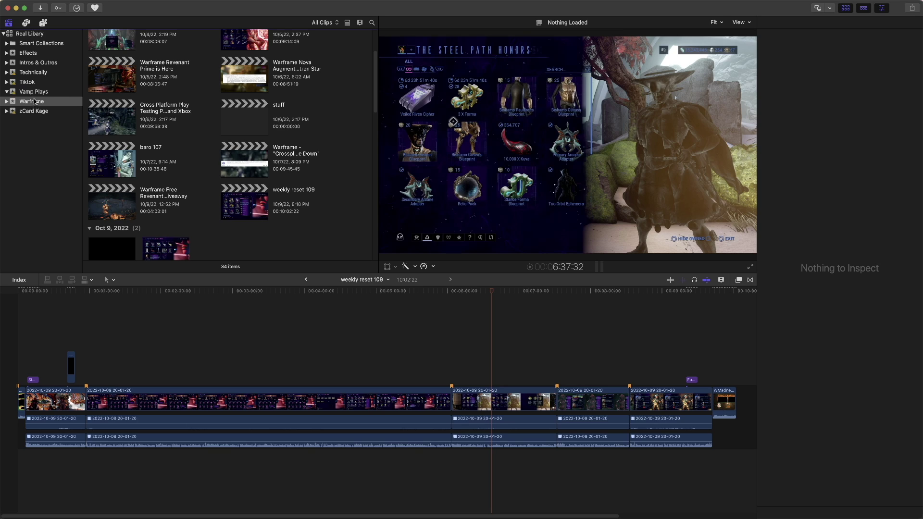
- Select the Real Libary library and import the Resolve-rendered XML into it
{"action": "left_click", "coordinate": [41, 36]}
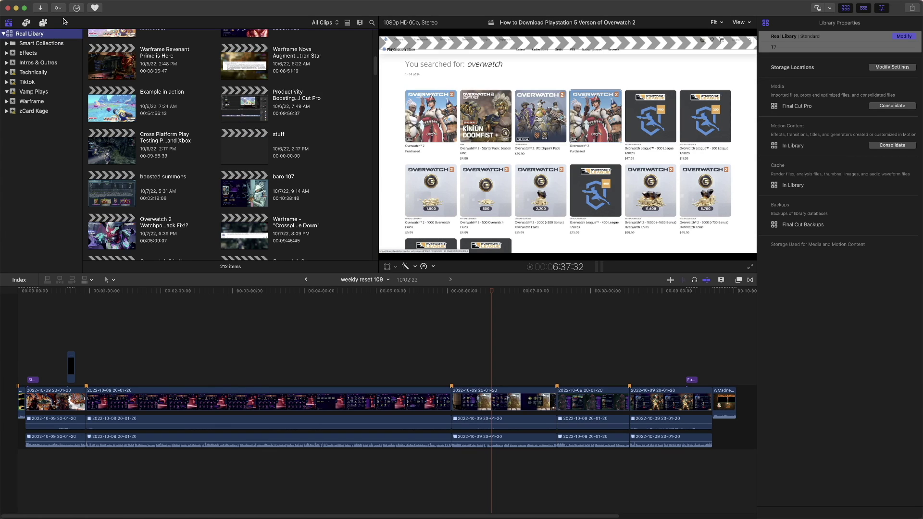
{"action": "left_click", "coordinate": [69, 1]}
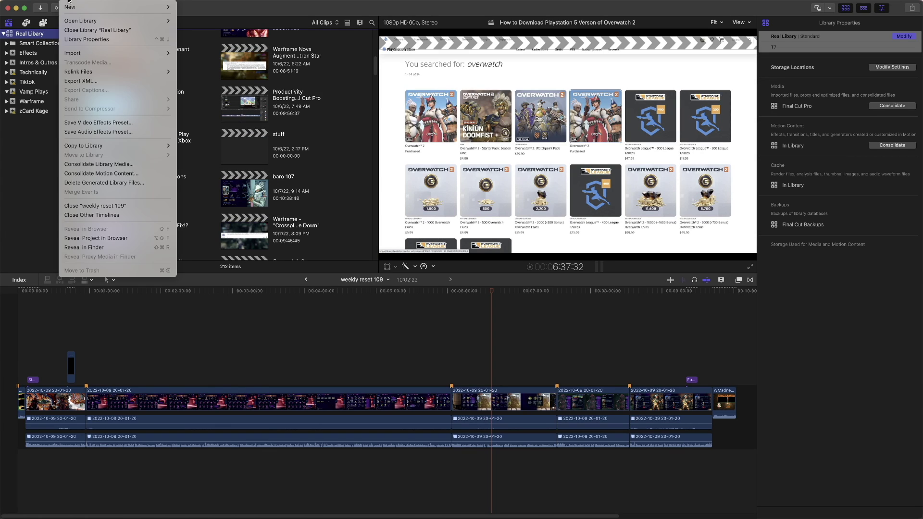
{"action": "mouse_move", "coordinate": [88, 57]}
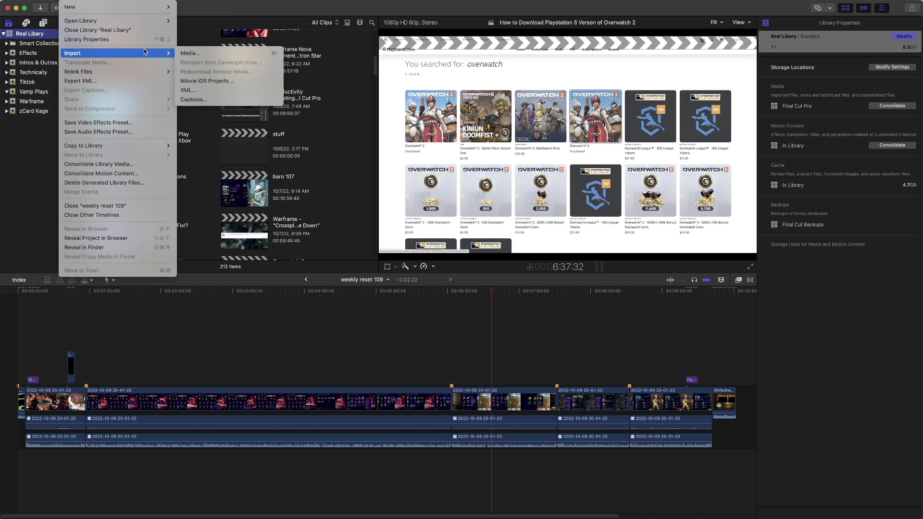
{"action": "left_click", "coordinate": [214, 91]}
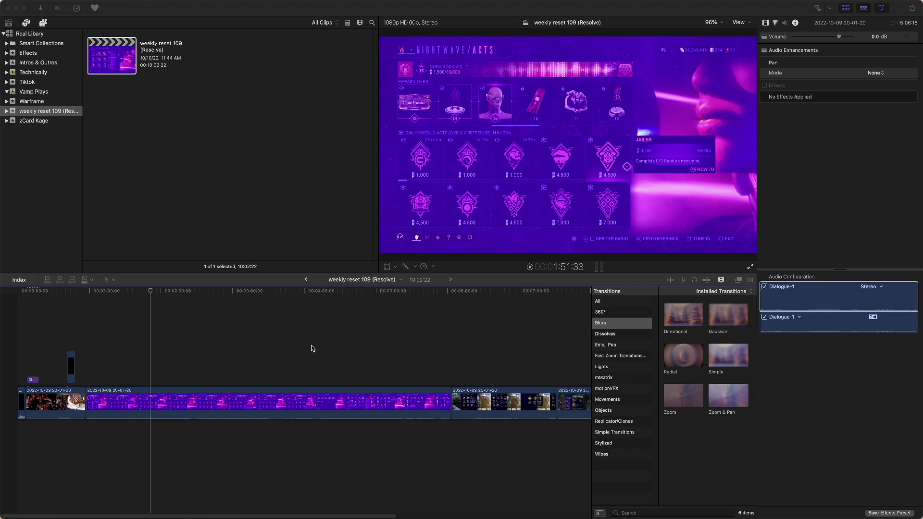
{"action": "left_click", "coordinate": [228, 301]}
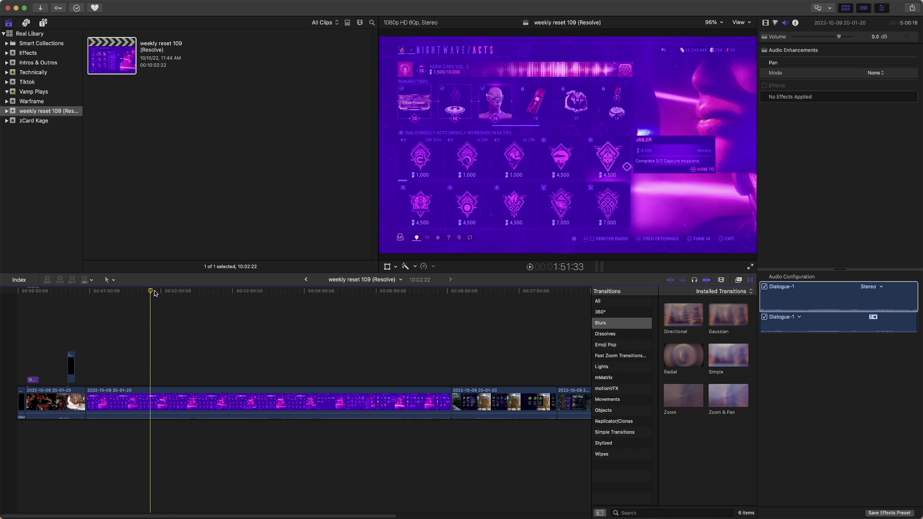
{"action": "left_click_drag", "start_coordinate": [155, 293], "coordinate": [234, 301]}
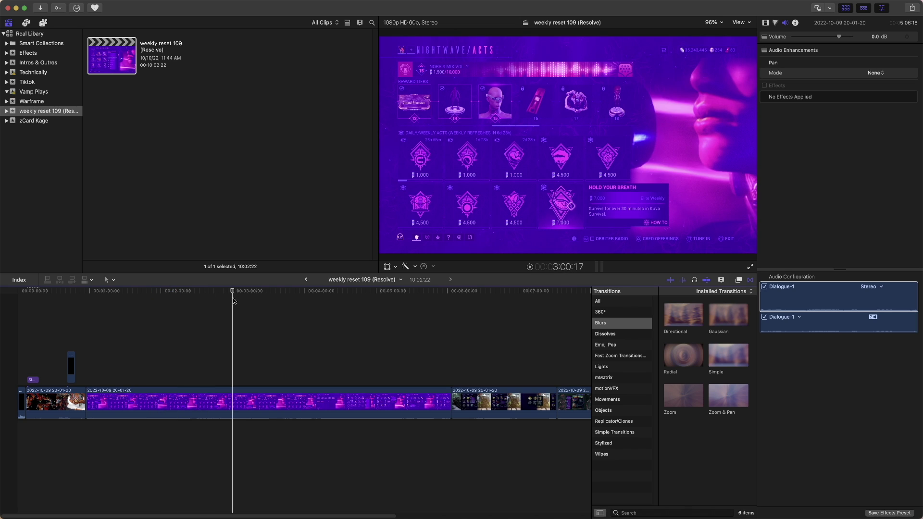